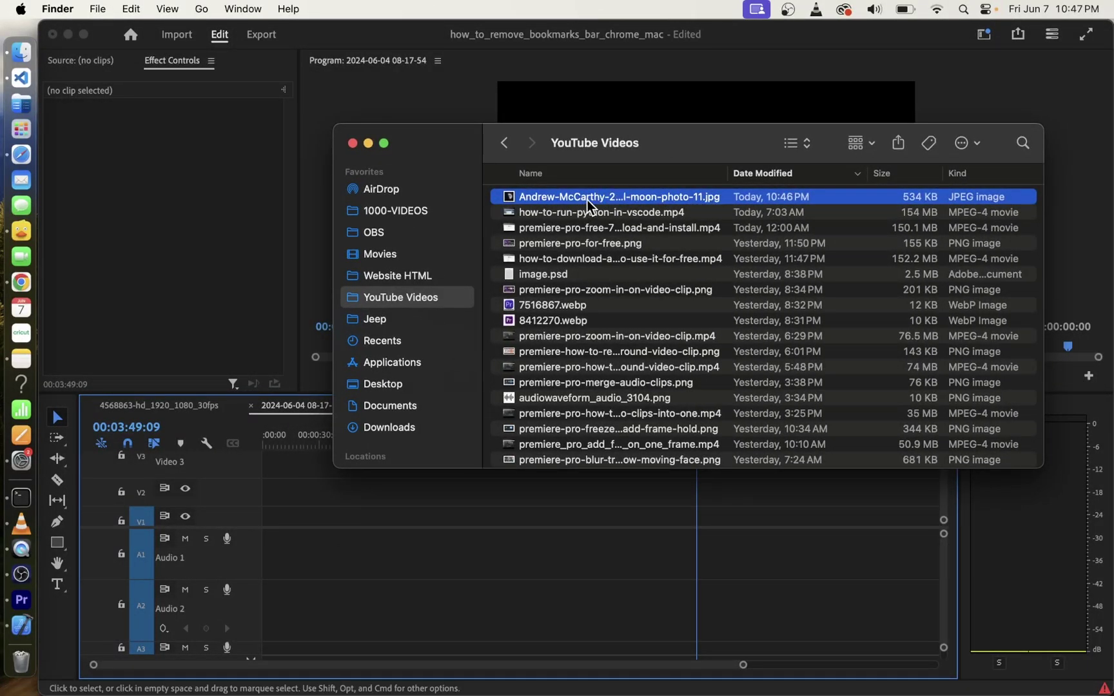
Step: Drag the moon JPEG from Finder's YouTube Videos folder onto the V1 track
{"action": "left_click_drag", "start_coordinate": [582, 203], "coordinate": [308, 542]}
Step: Stretch the moon photo clip to about 2:22 and put the playhead back at 00:00:00
{"action": "left_click", "coordinate": [353, 209]}
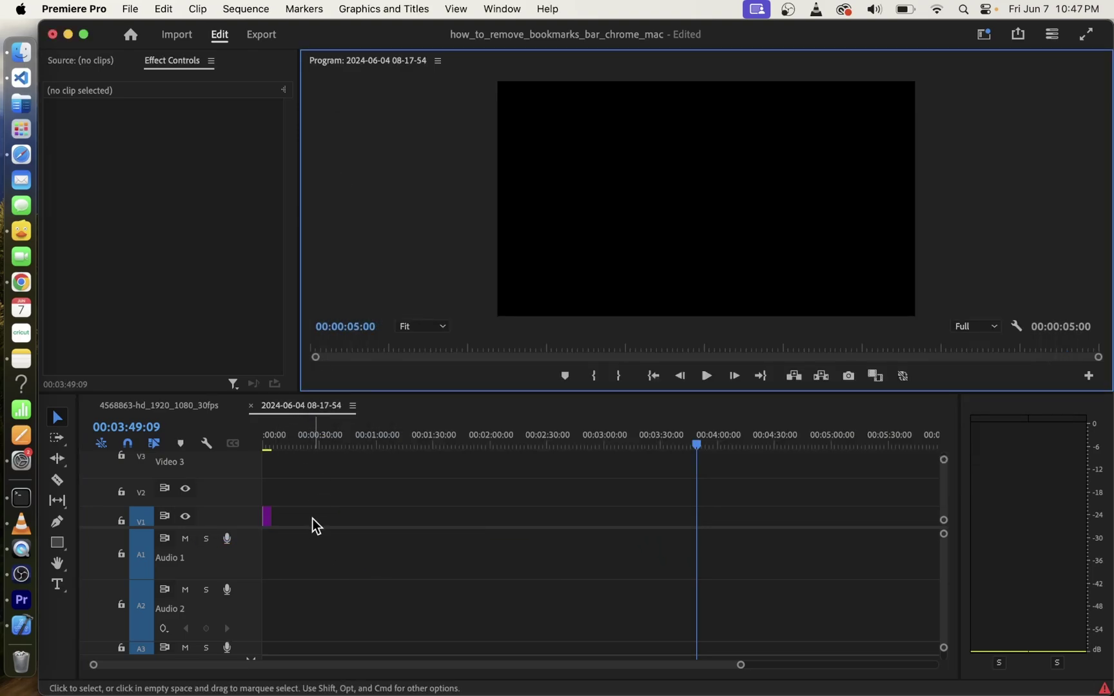
{"action": "left_click", "coordinate": [277, 516]}
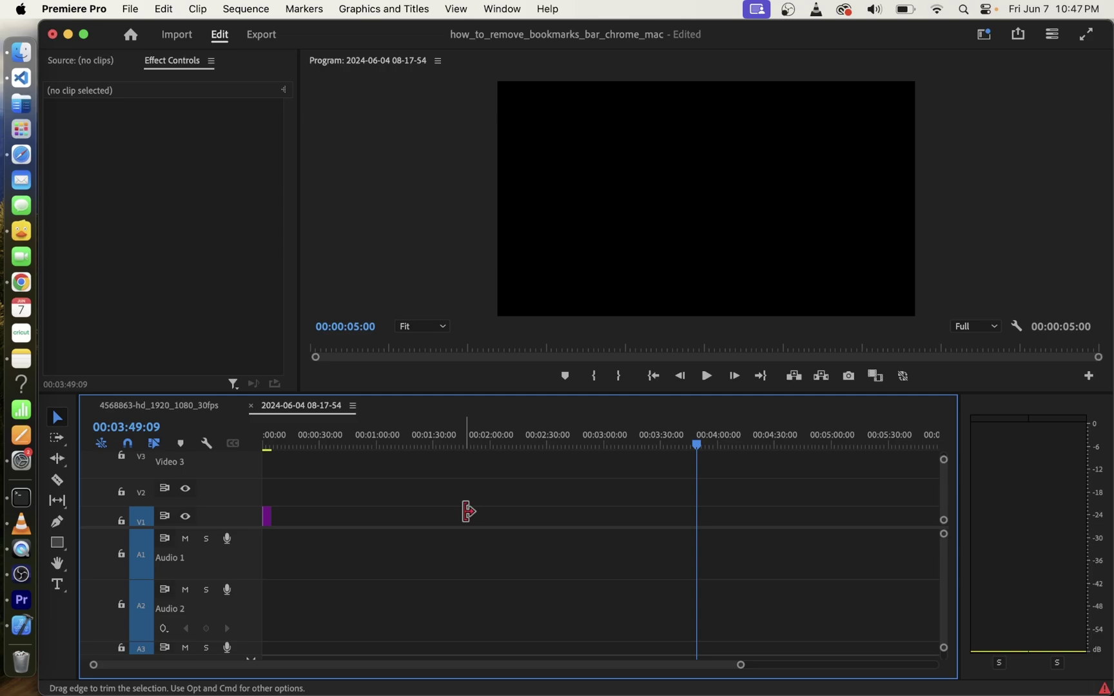
{"action": "left_click_drag", "start_coordinate": [267, 514], "coordinate": [526, 516]}
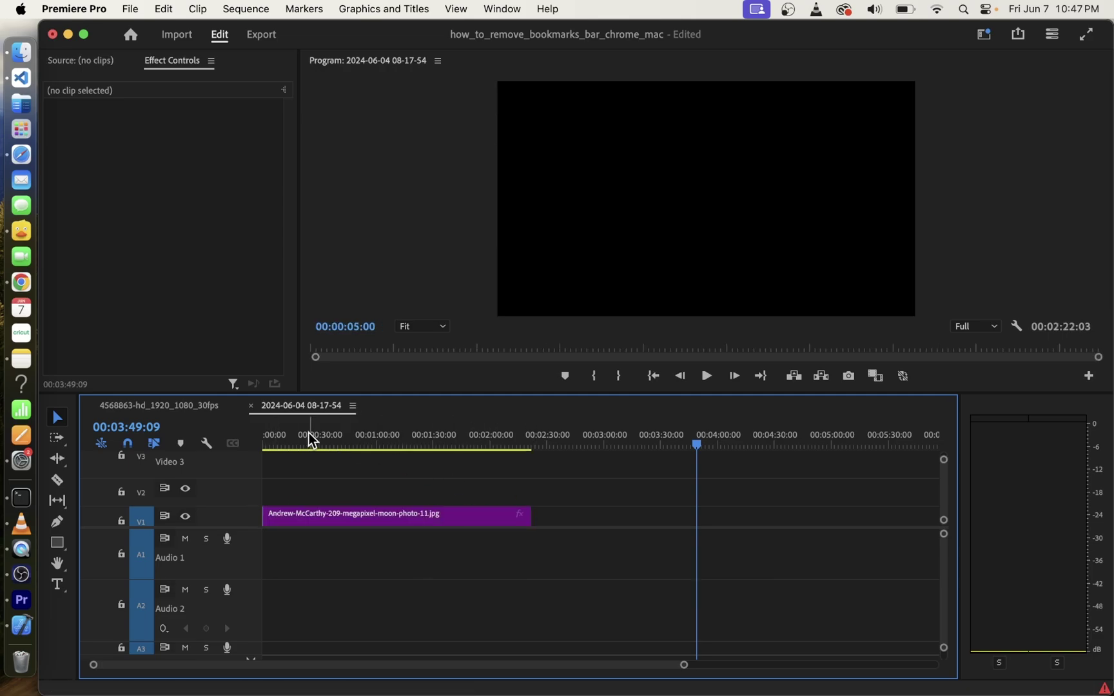
{"action": "left_click_drag", "start_coordinate": [308, 432], "coordinate": [246, 435]}
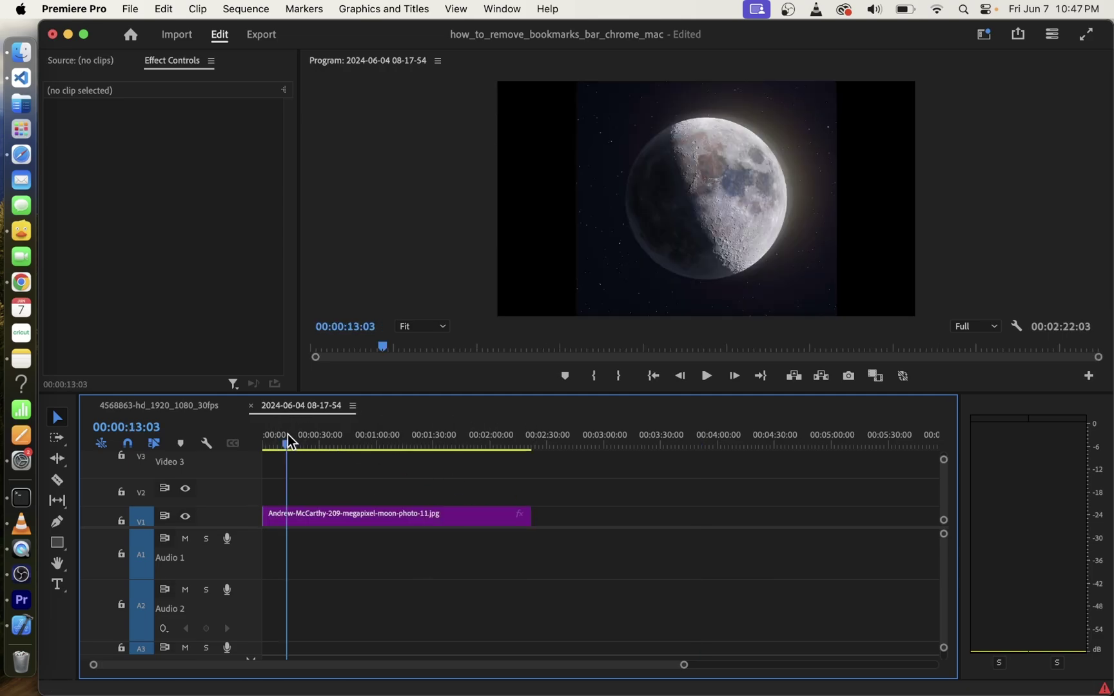
Step: Enlarge the Program monitor, then briefly play and stop the moon clip
{"action": "left_click", "coordinate": [666, 235]}
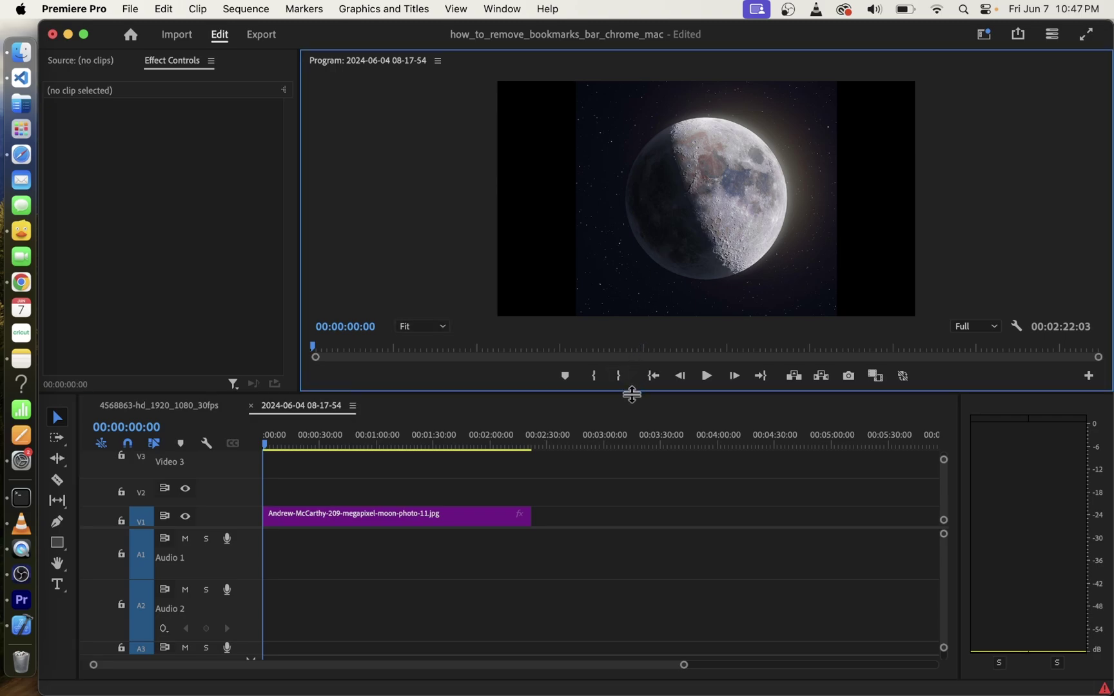
{"action": "left_click_drag", "start_coordinate": [633, 396], "coordinate": [630, 490]}
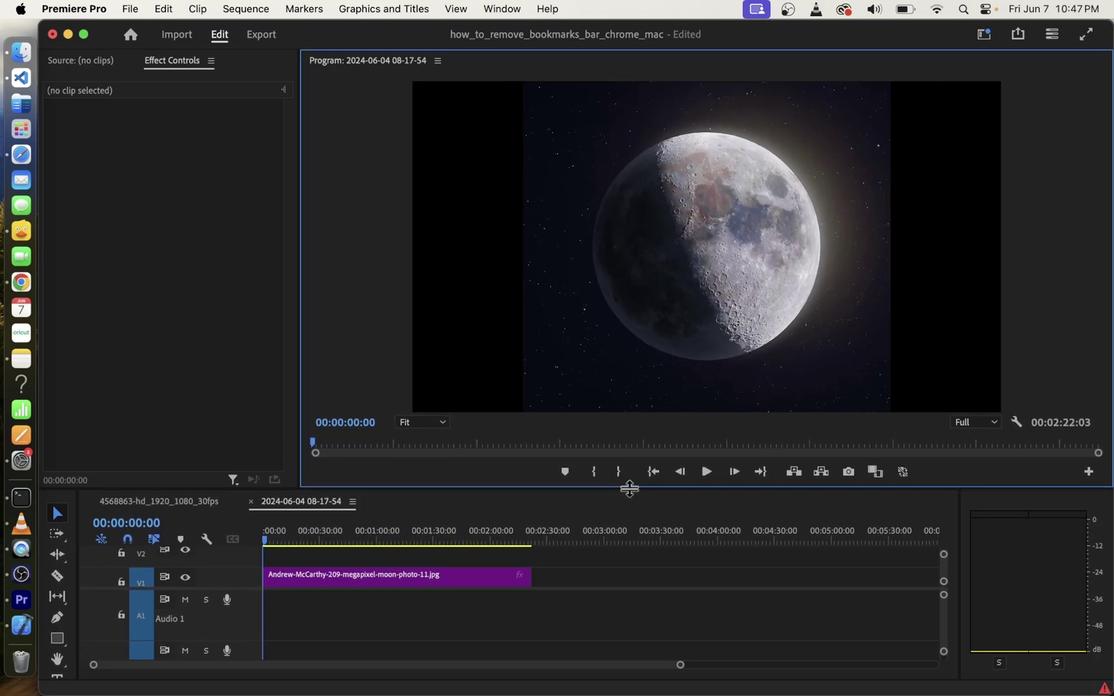
{"action": "left_click", "coordinate": [707, 471]}
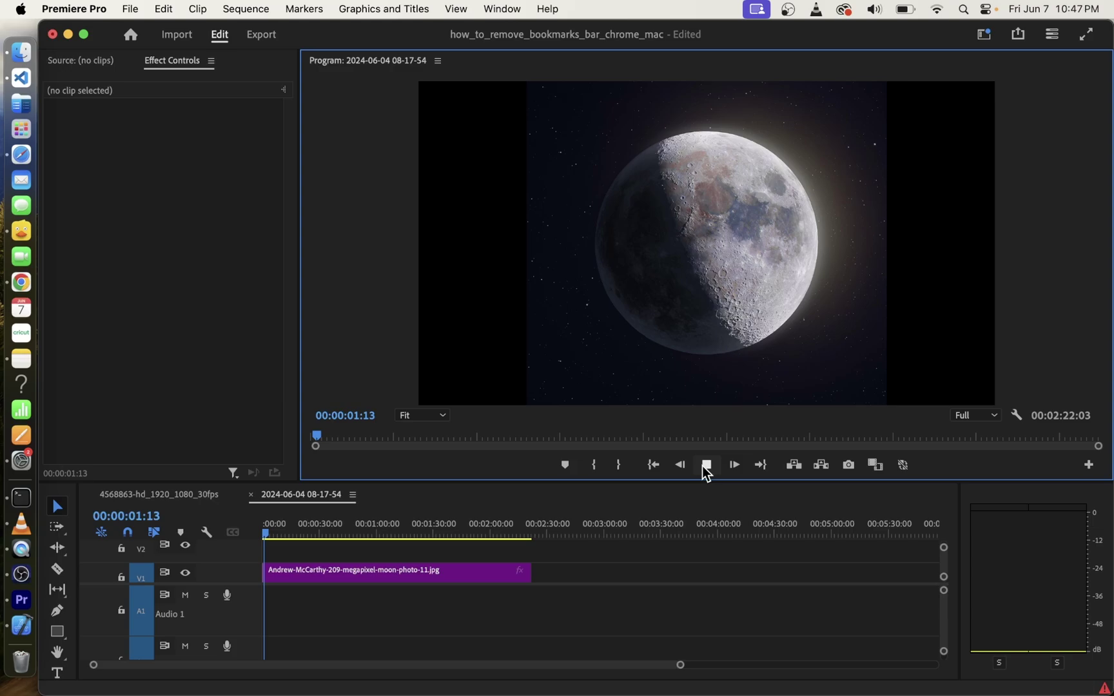
{"action": "left_click", "coordinate": [705, 465]}
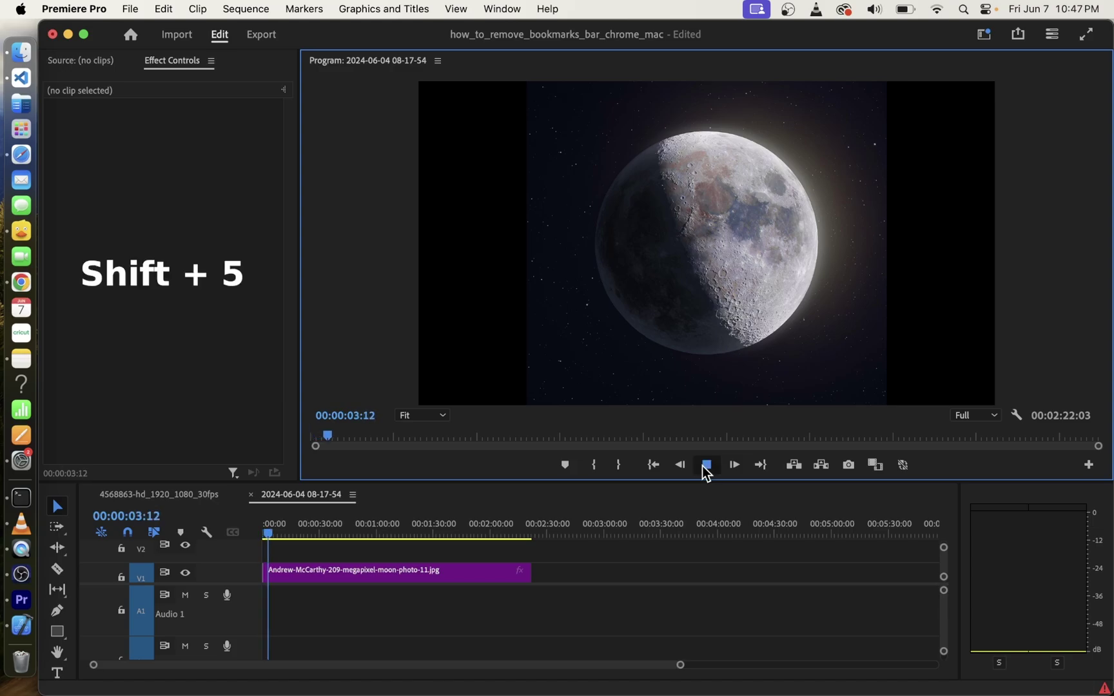
Step: Set a first Scale keyframe of 100 at frame zero on the moon clip
{"action": "key", "text": "shift+5"}
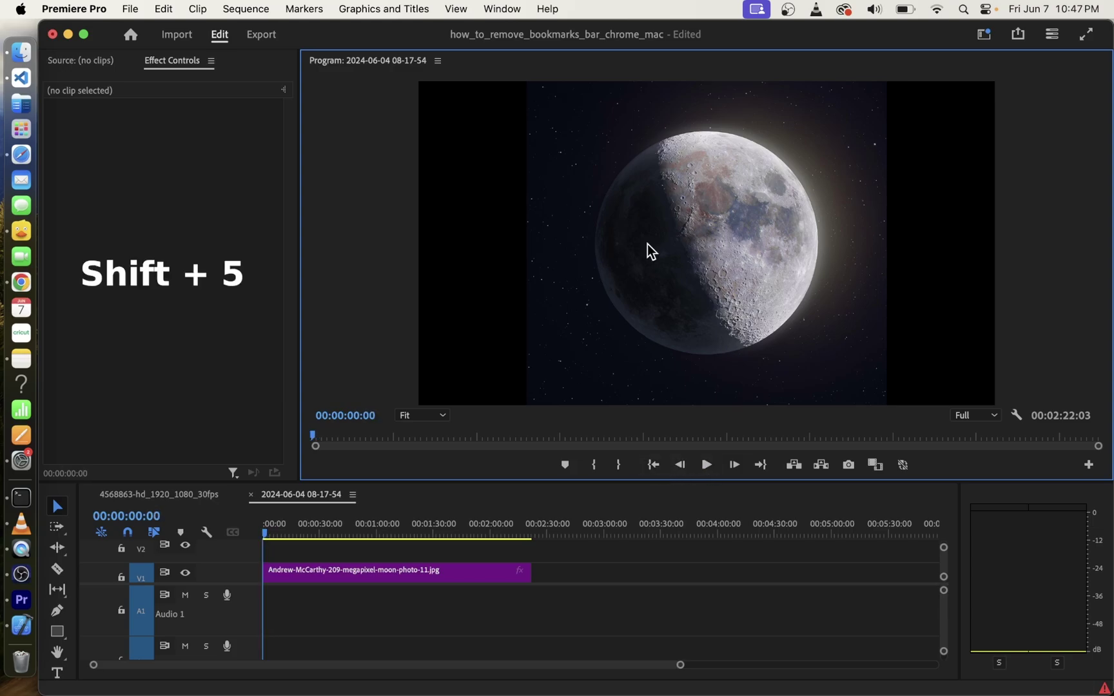
{"action": "left_click", "coordinate": [362, 574]}
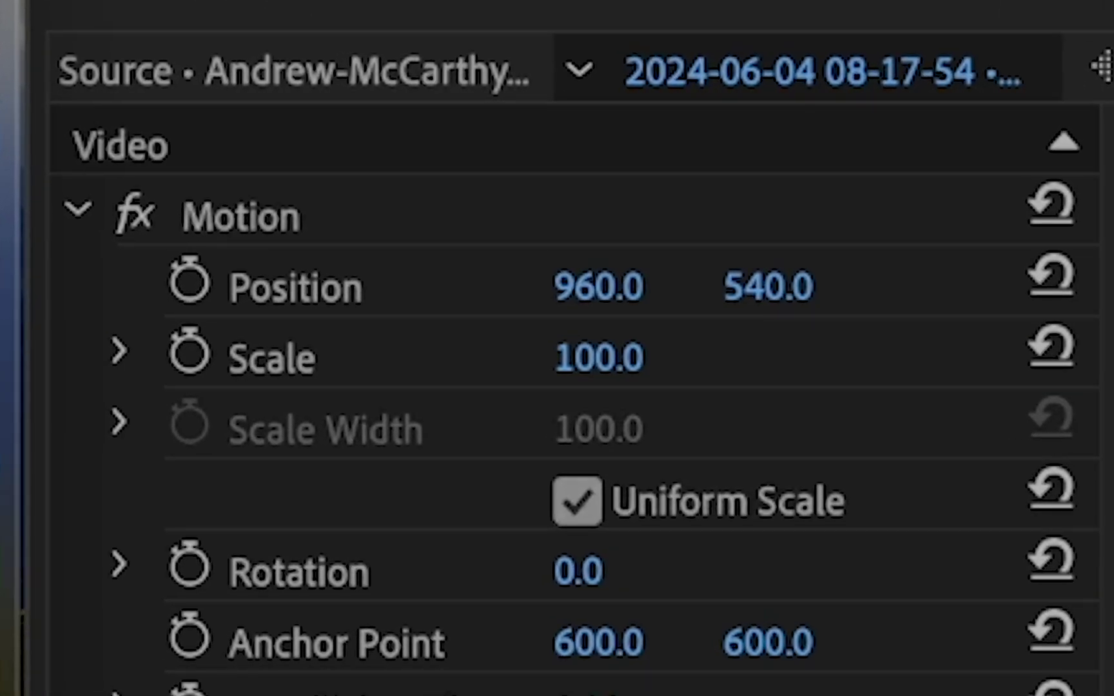
{"action": "left_click", "coordinate": [189, 355]}
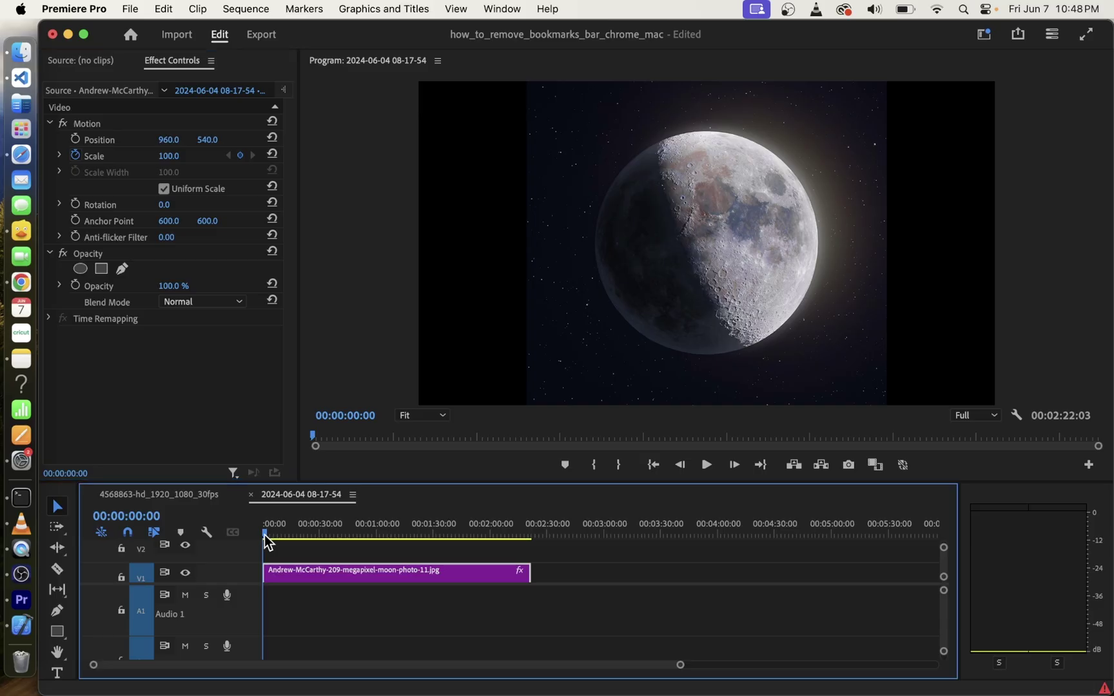
Step: Add a Scale keyframe of about 1527 near 00:00:55:53, then return to the start
{"action": "mouse_move", "coordinate": [266, 539]}
{"action": "left_mouse_down"}
{"action": "mouse_move", "coordinate": [459, 545]}
{"action": "mouse_move", "coordinate": [375, 544]}
{"action": "left_mouse_up"}
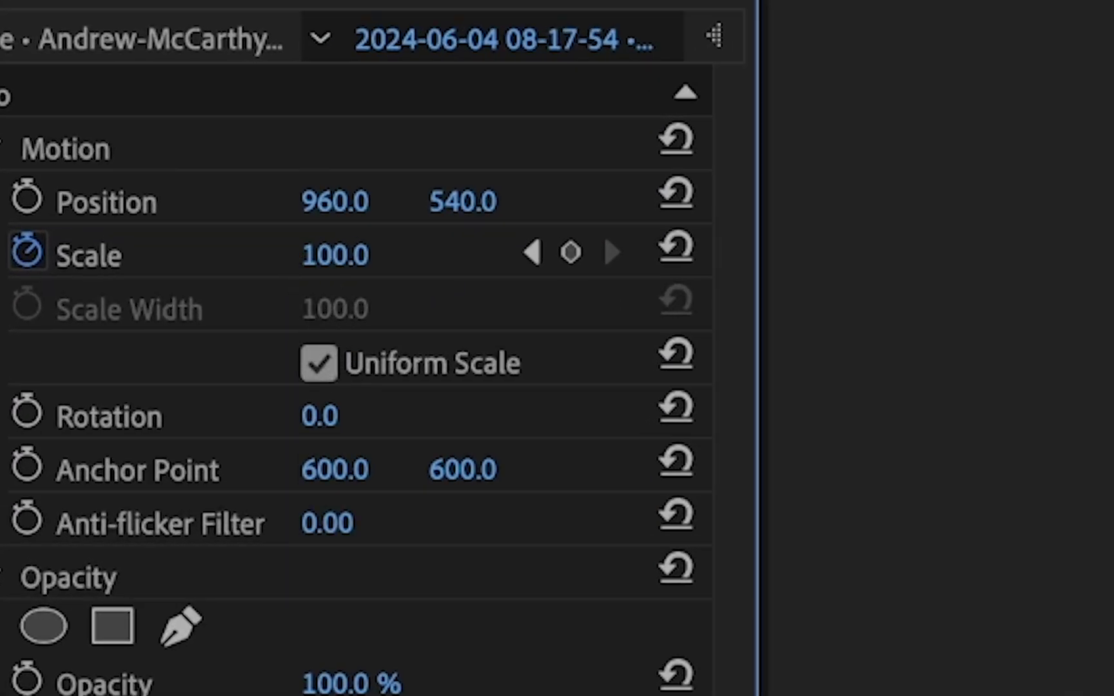
{"action": "left_click_drag", "start_coordinate": [335, 255], "coordinate": [400, 255]}
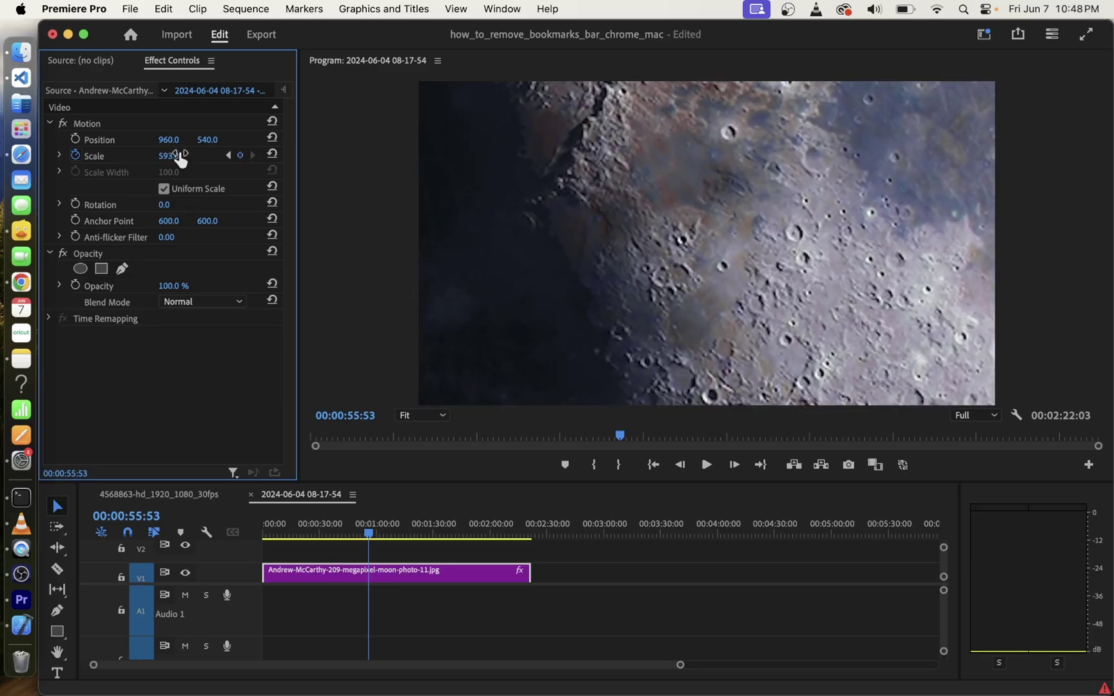
{"action": "left_click_drag", "start_coordinate": [170, 155], "coordinate": [179, 158]}
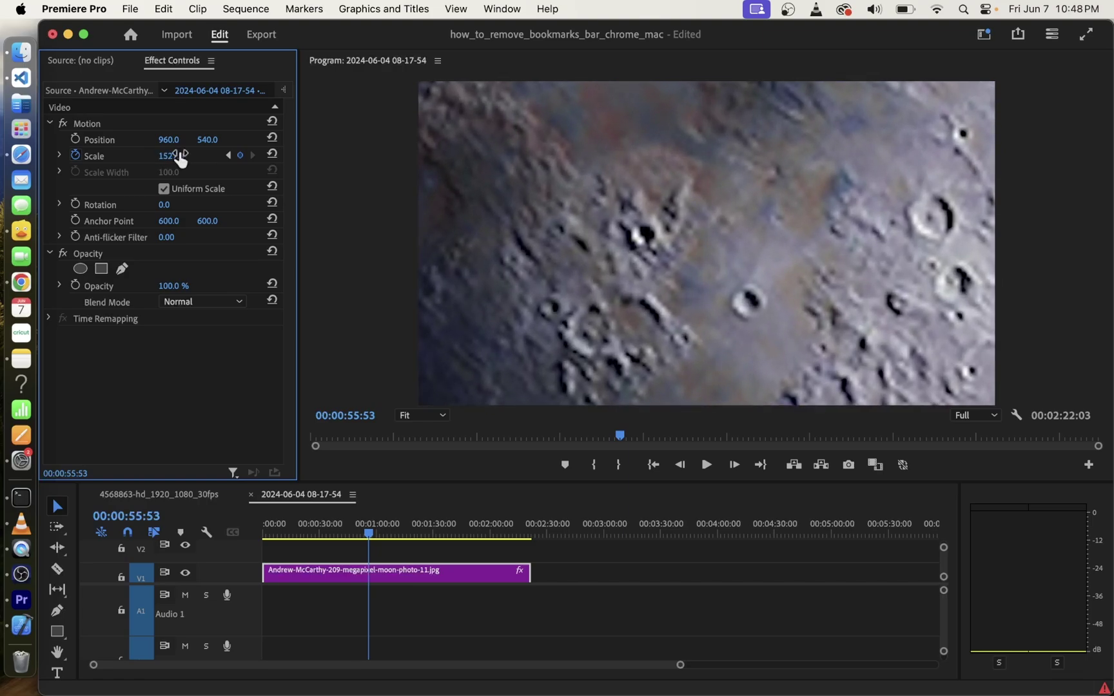
{"action": "left_click", "coordinate": [651, 464]}
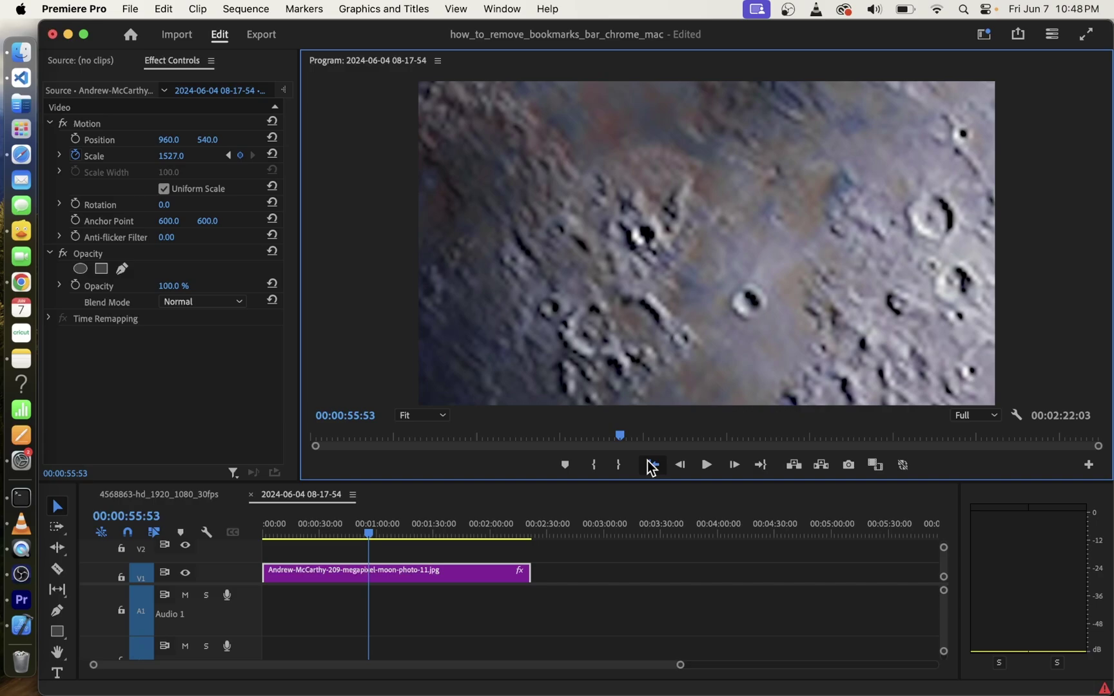
Step: Play the zoom-in animation and stop once Scale reads about 505
{"action": "left_click", "coordinate": [708, 464]}
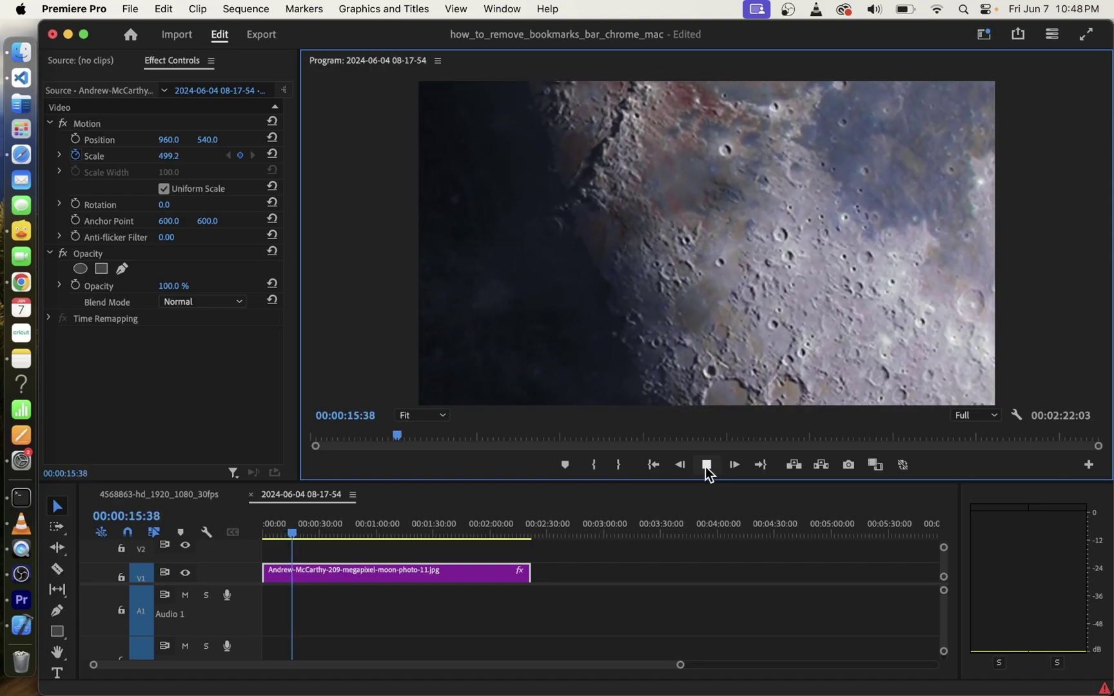
{"action": "left_click", "coordinate": [704, 466]}
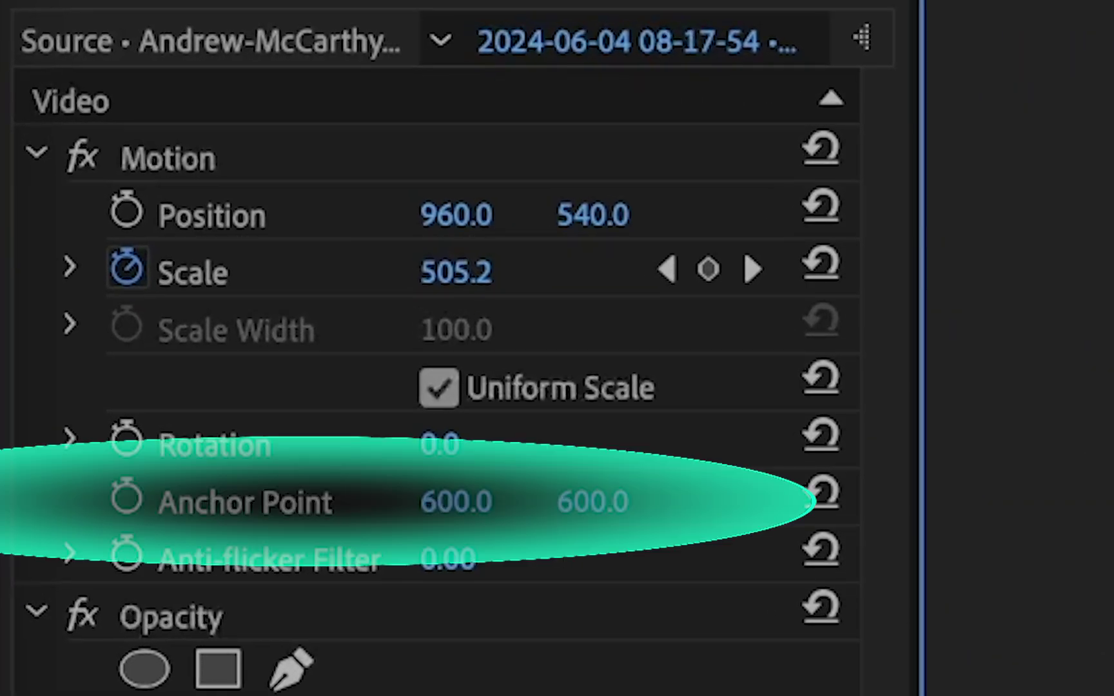